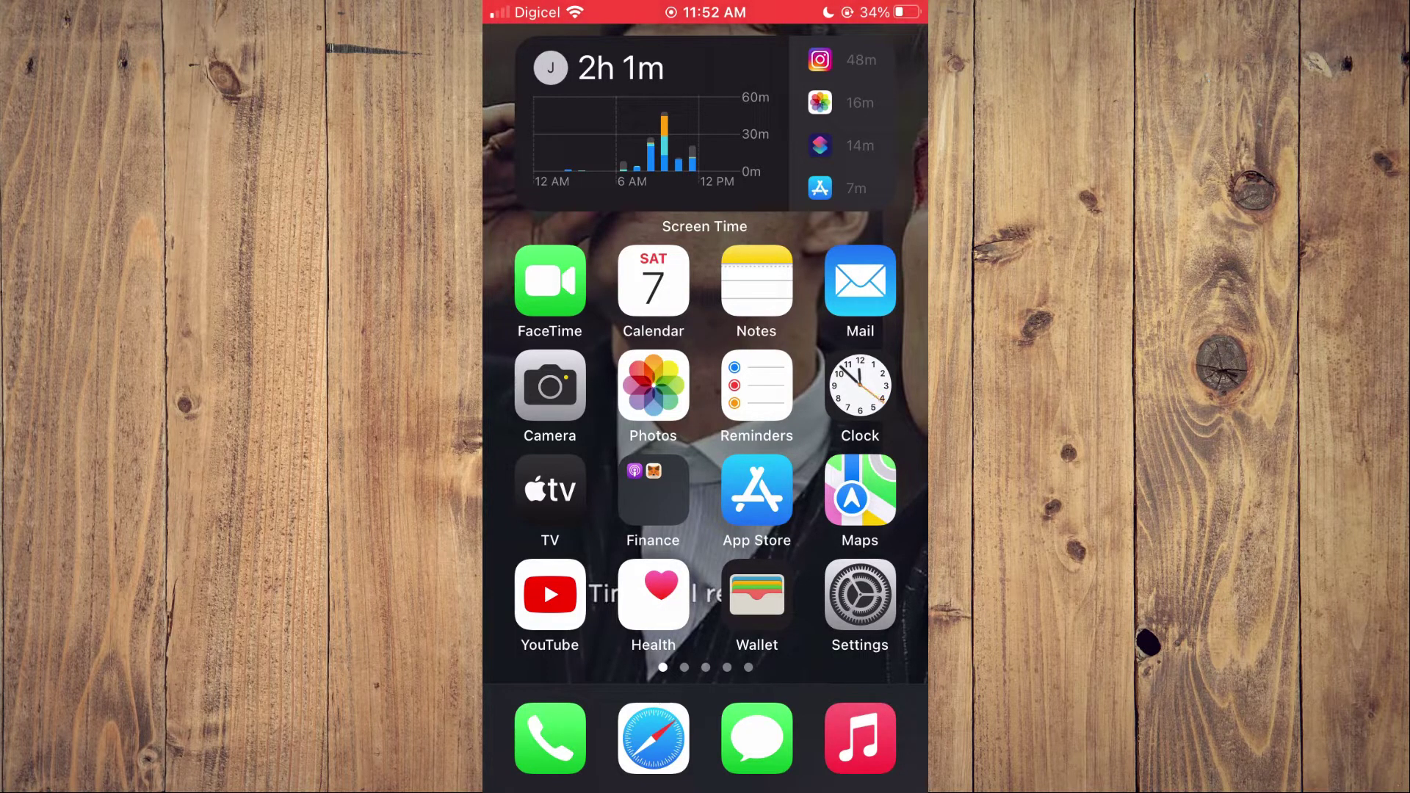
- Open Photos' Recently Deleted album and permanently delete all 160 items with Delete All
{"action": "left_click", "coordinate": [653, 385]}
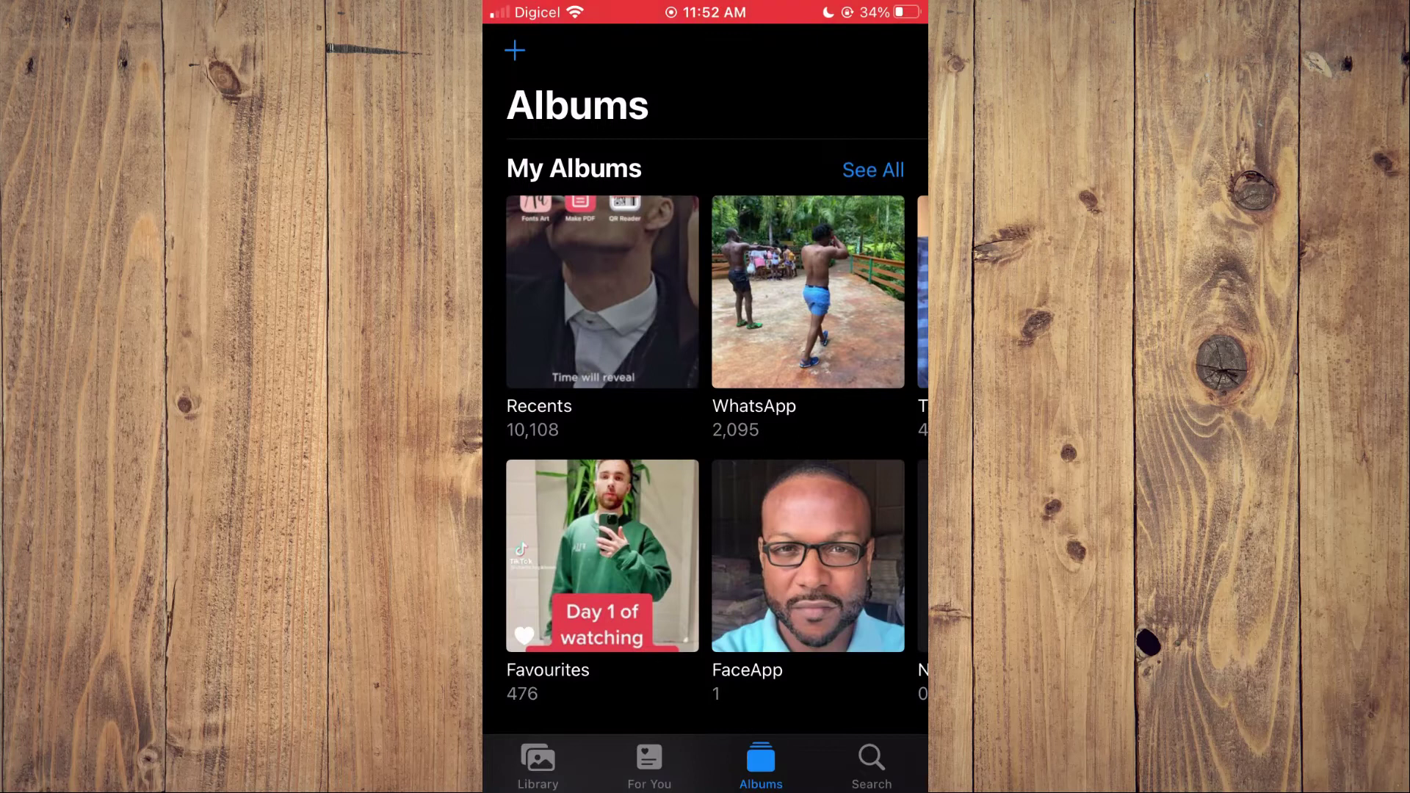
{"action": "scroll", "coordinate": [705, 441], "scroll_direction": "down", "scroll_amount": 8}
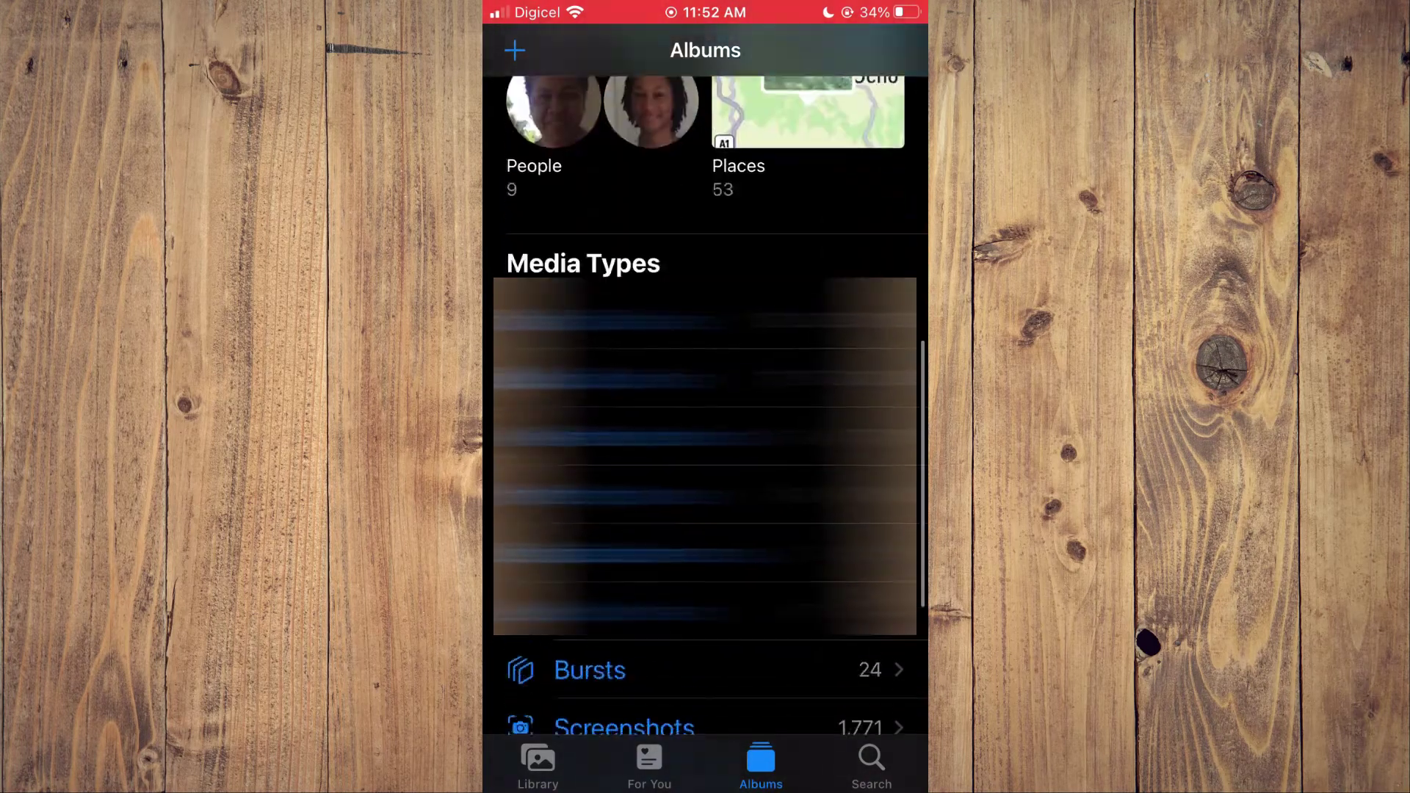
{"action": "scroll", "coordinate": [704, 441], "scroll_direction": "down", "scroll_amount": 8}
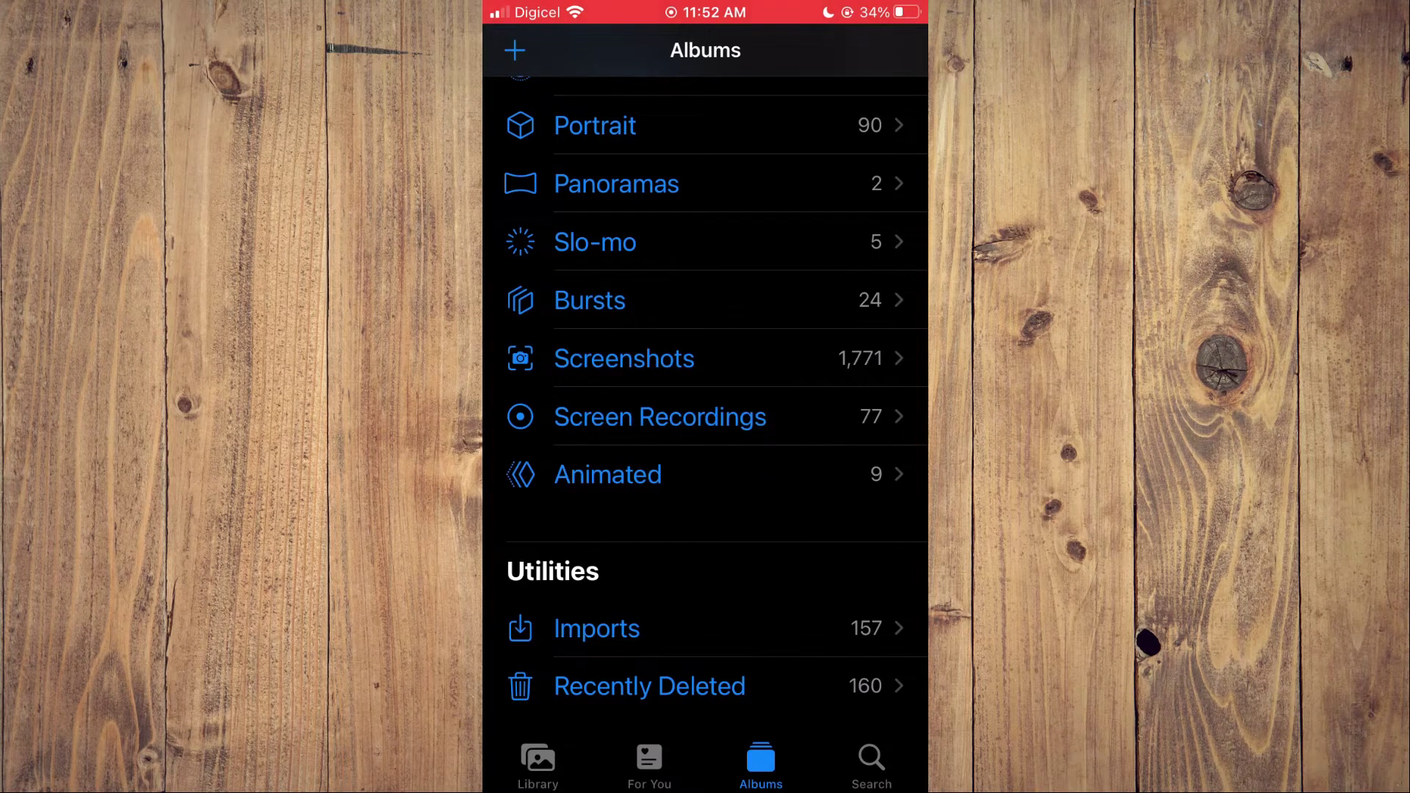
{"action": "left_click", "coordinate": [650, 685]}
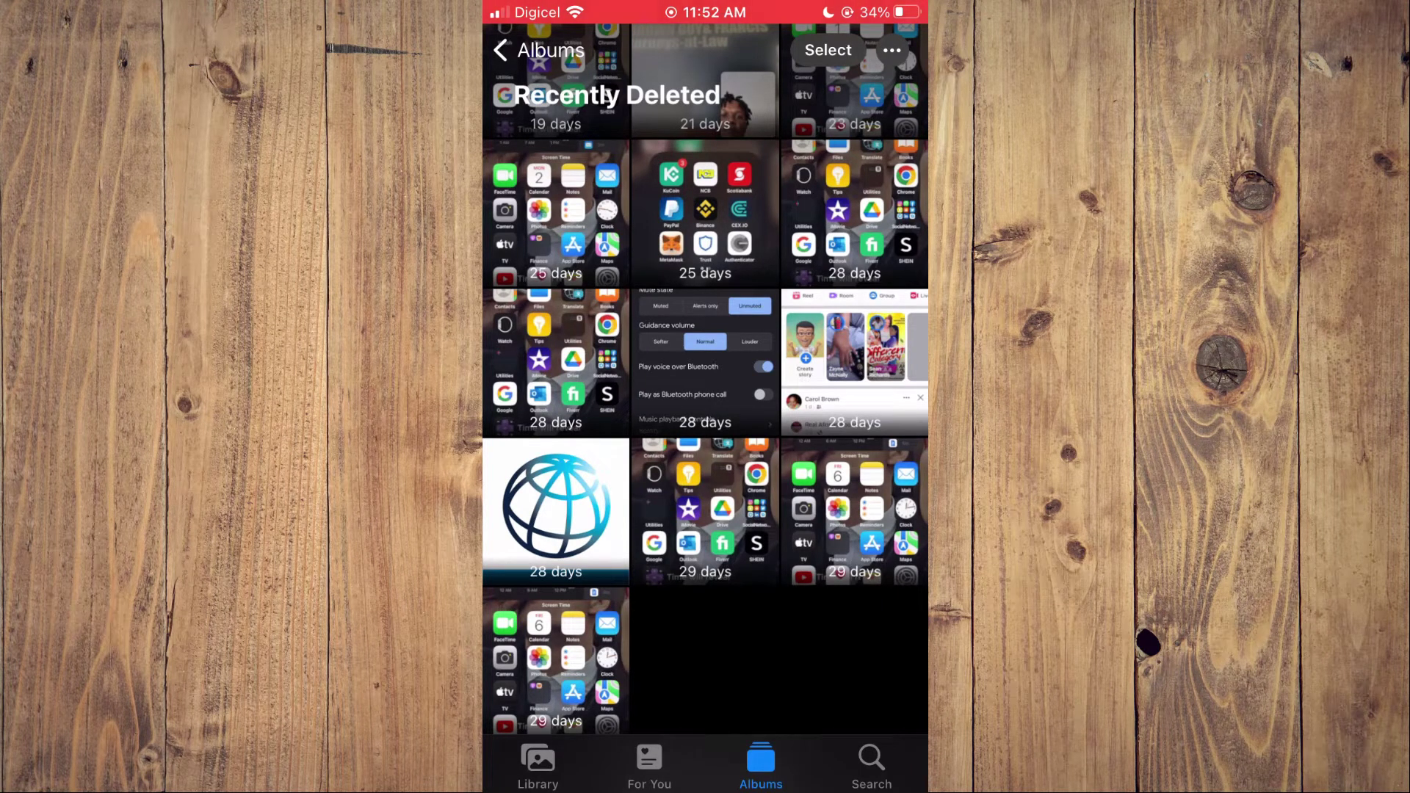
{"action": "left_click", "coordinate": [827, 50]}
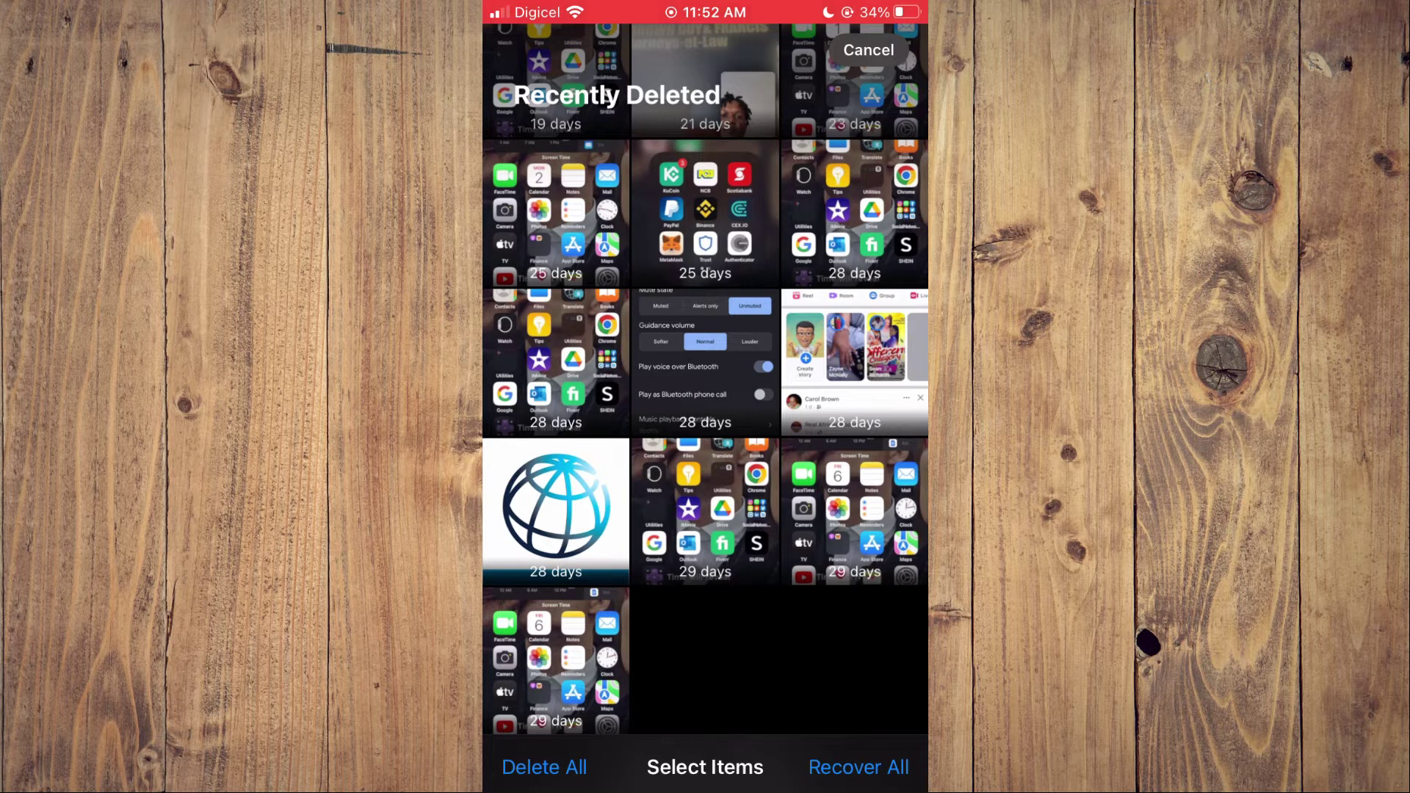
{"action": "left_click", "coordinate": [544, 767]}
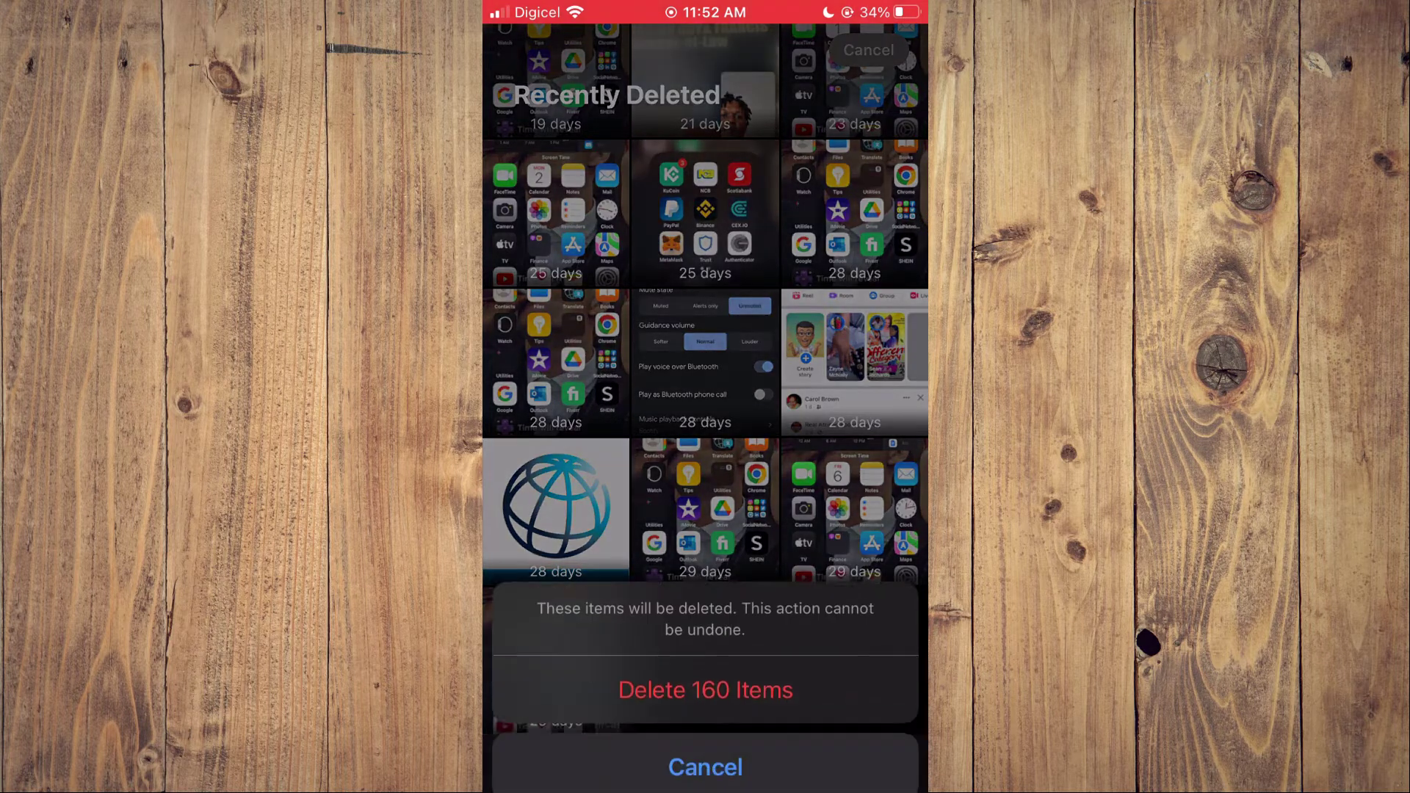
{"action": "left_click", "coordinate": [705, 672]}
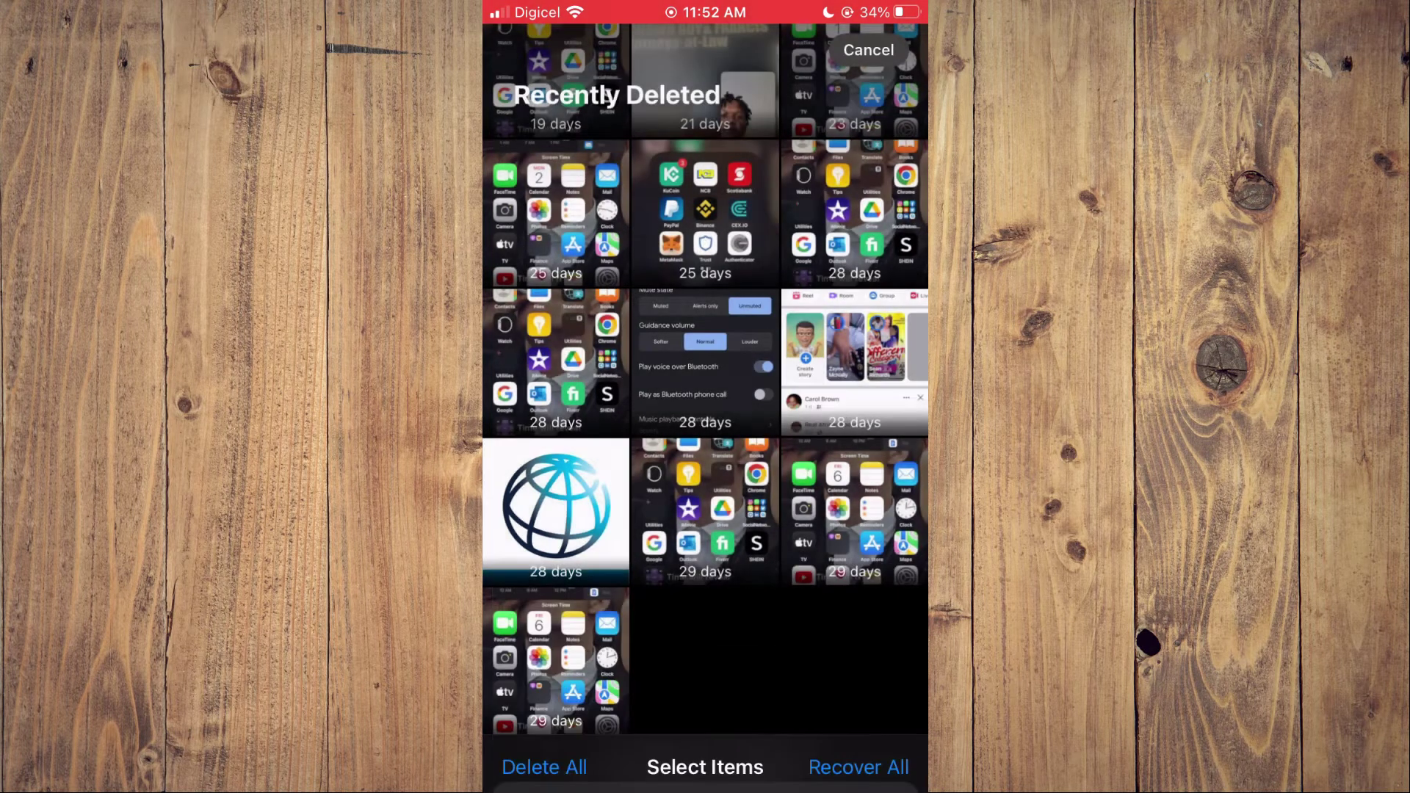